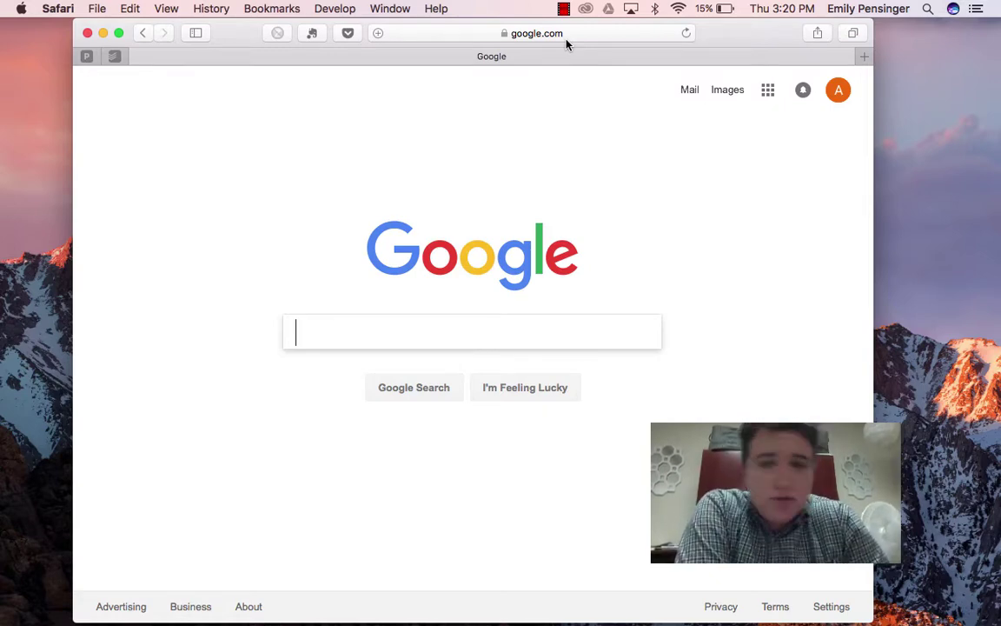
Step: Open the mailbox, look through the Starred, Sent Mail, Drafts, Important and All Mail folders, and return to the inbox
click(683, 96)
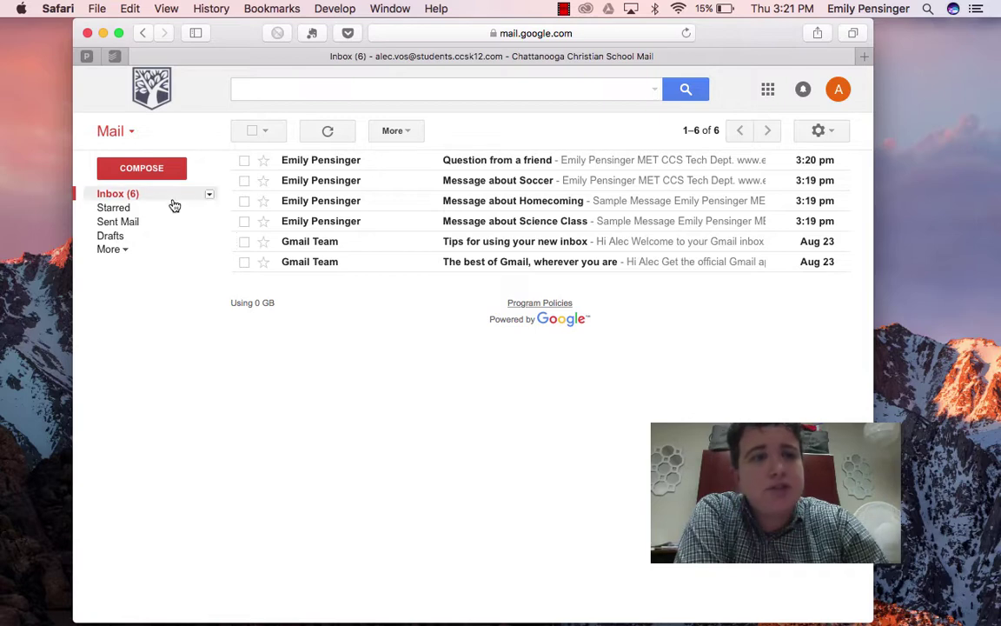
click(110, 210)
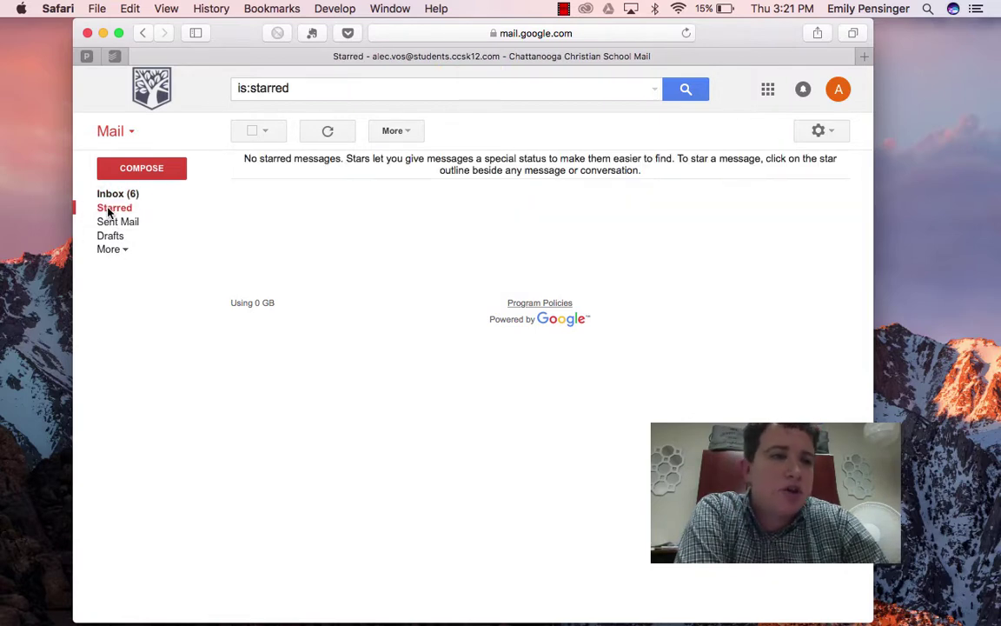
click(109, 224)
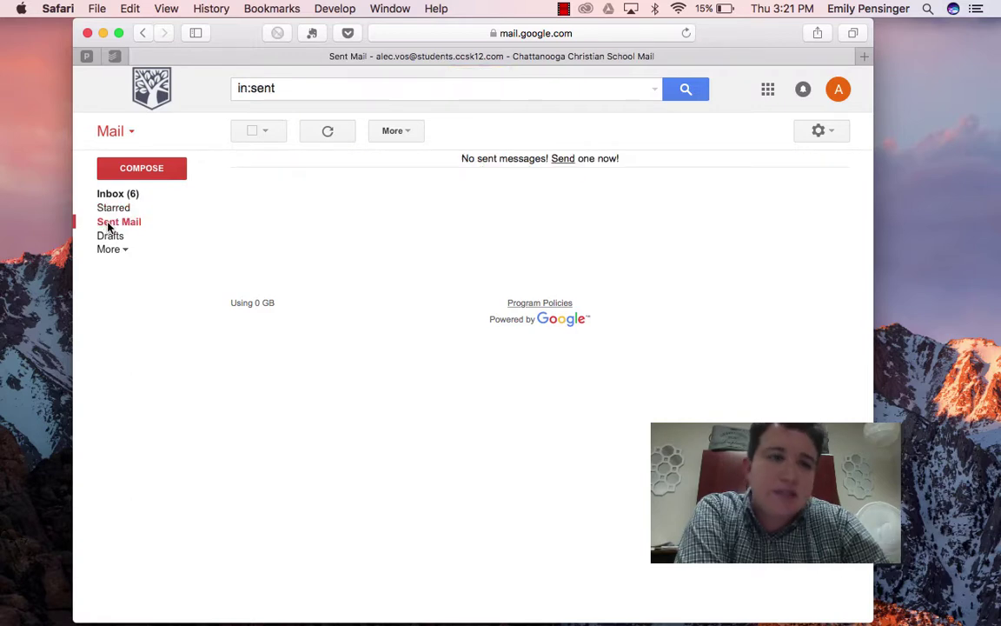
click(108, 235)
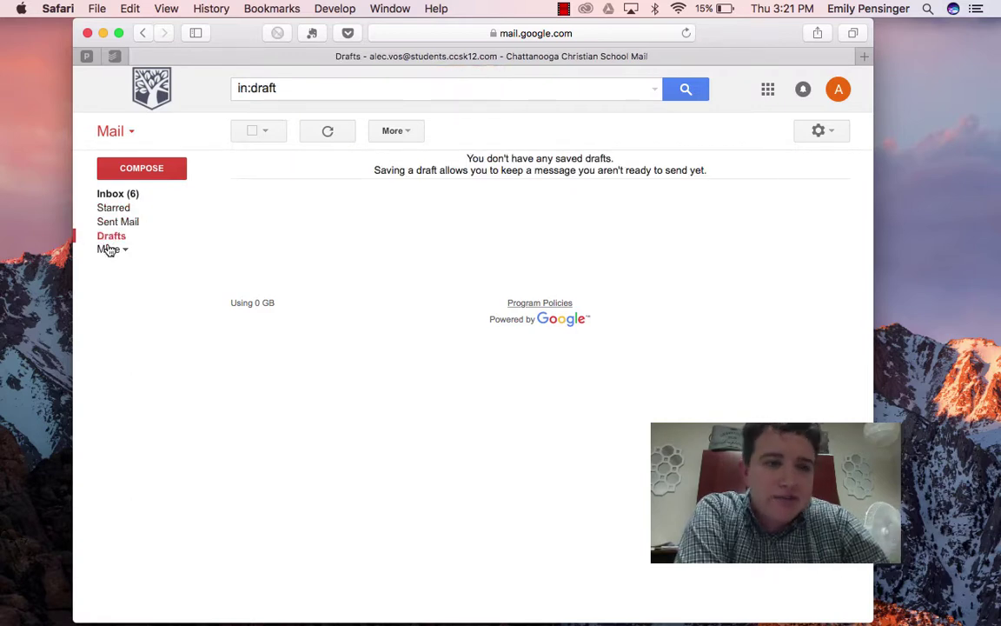
click(108, 251)
click(105, 266)
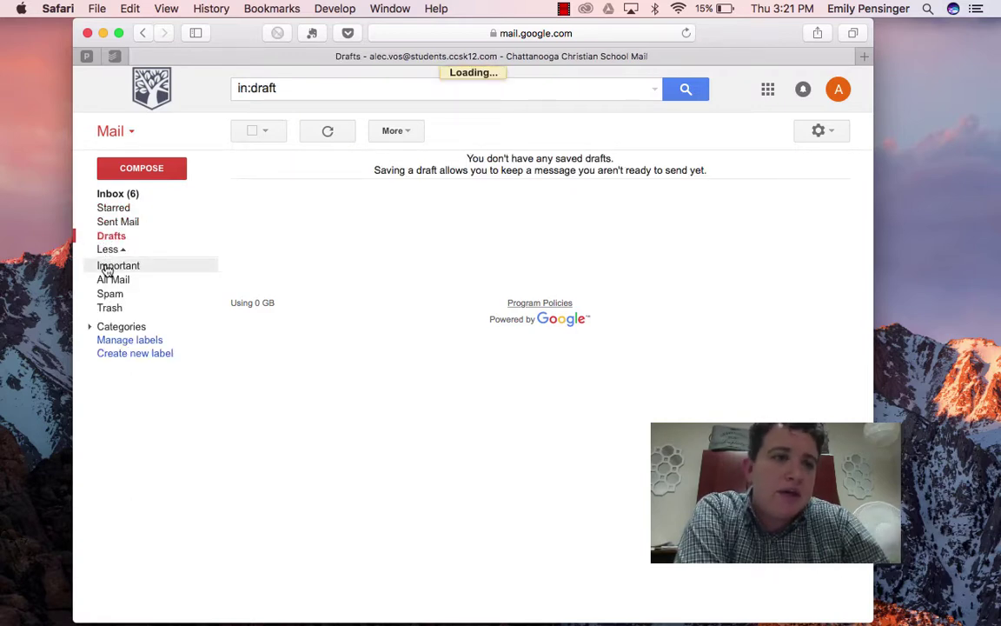
click(105, 281)
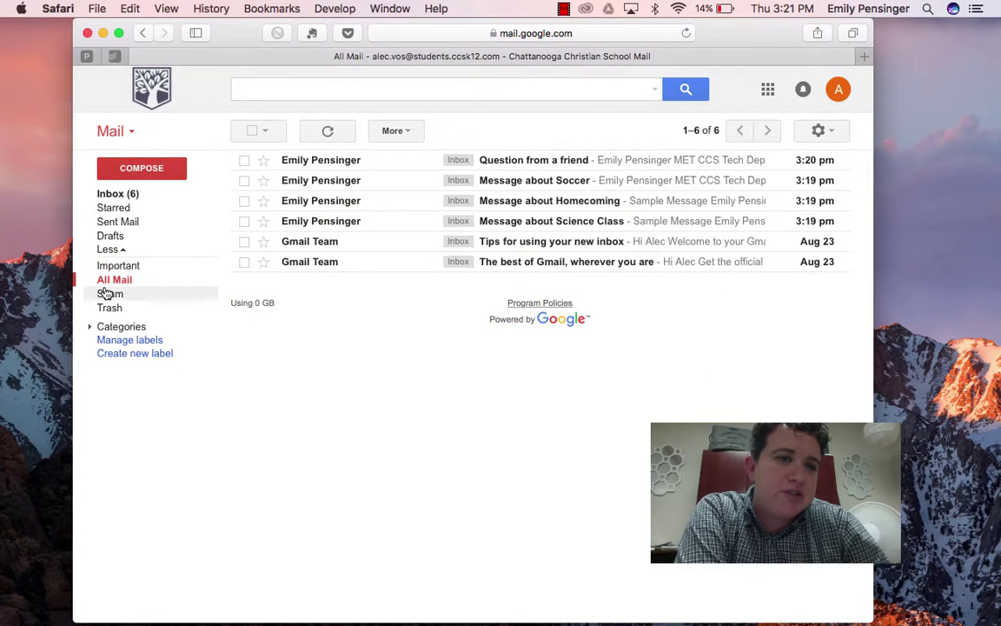
click(103, 195)
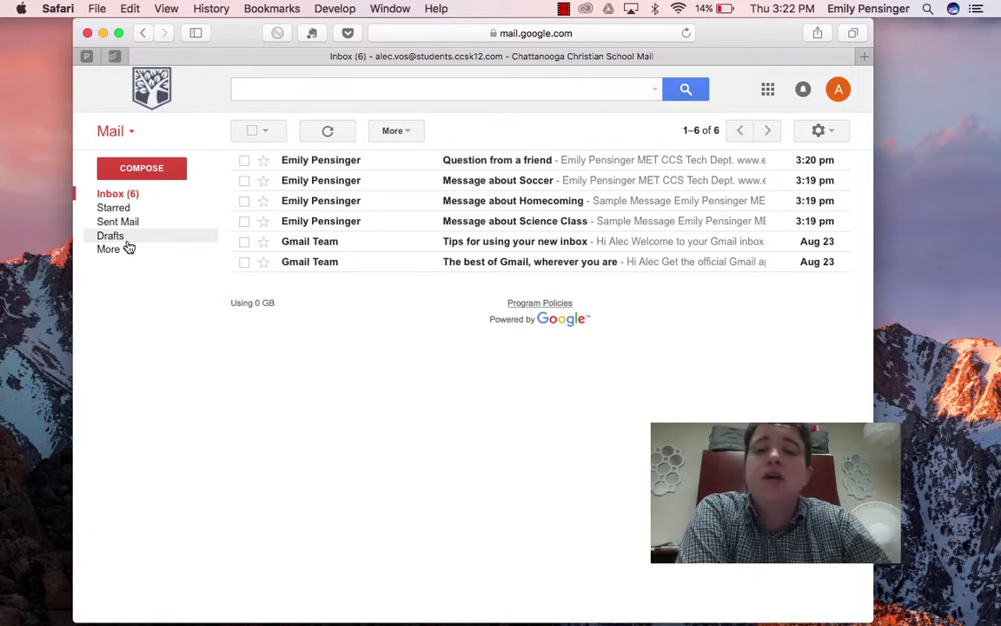
Step: Select the "Question from a friend" message to view the available message actions, and clear the selection
click(244, 161)
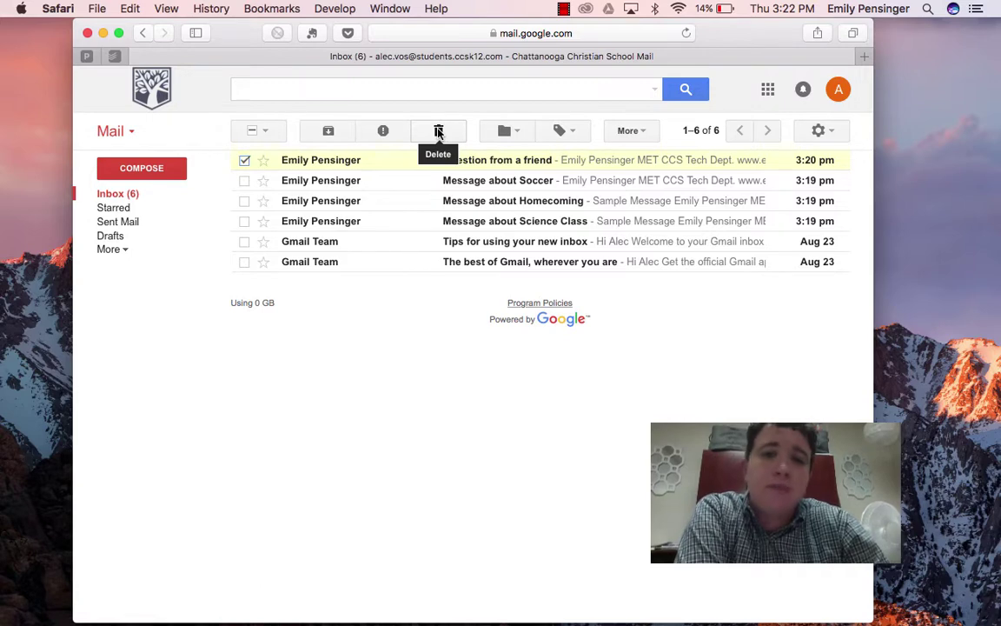
click(244, 161)
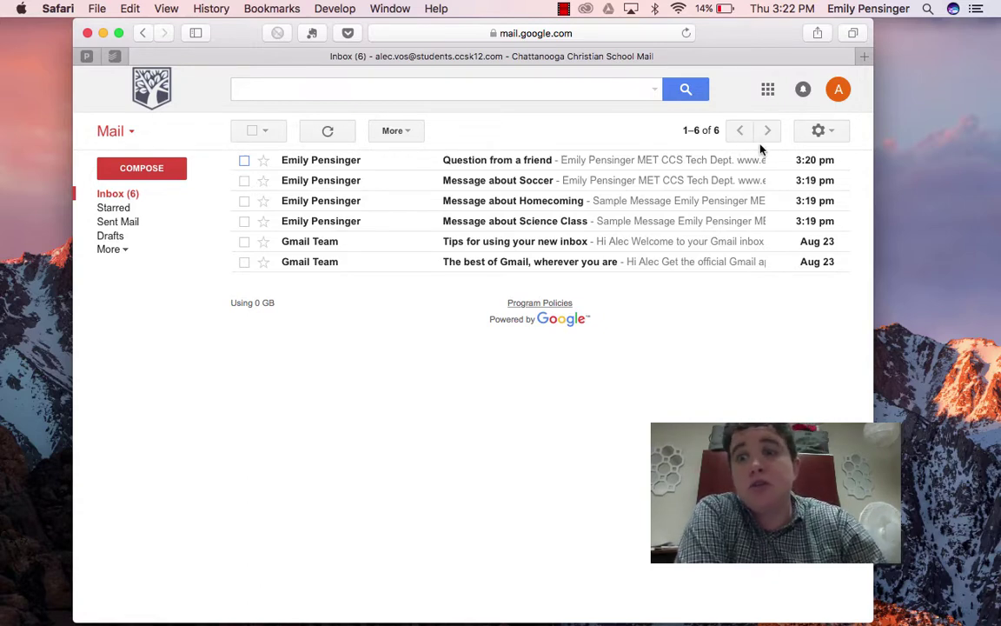
Step: Open the mail settings for labels and review the system labels, categories and custom labels section
click(819, 131)
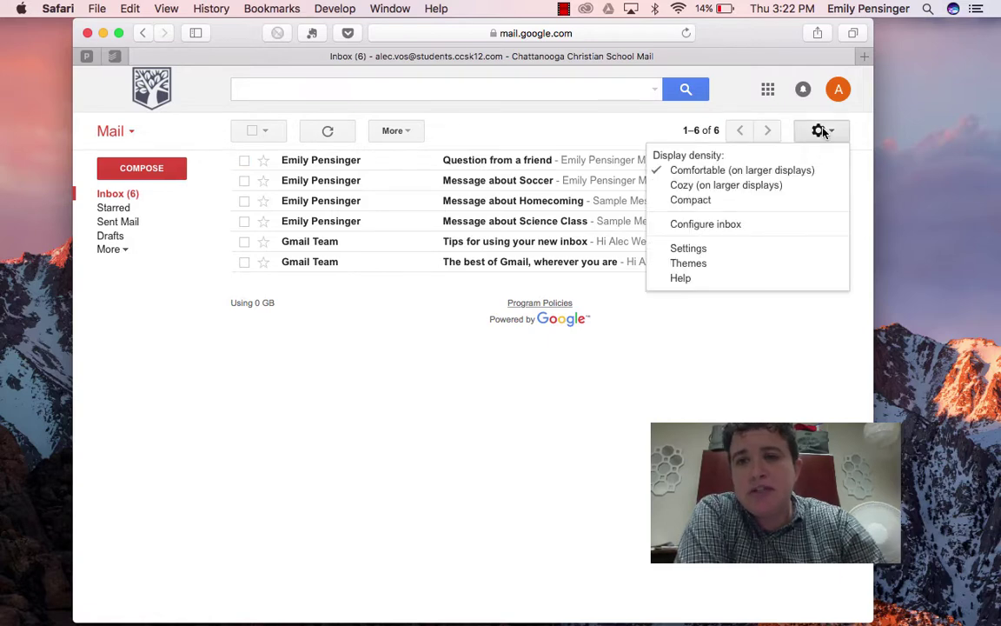
click(700, 250)
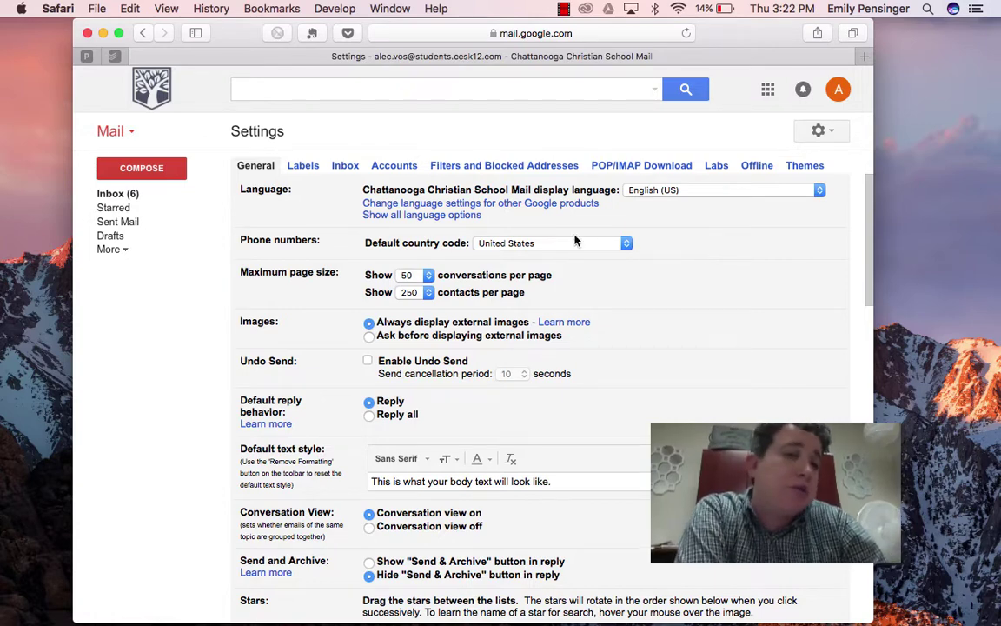
click(302, 166)
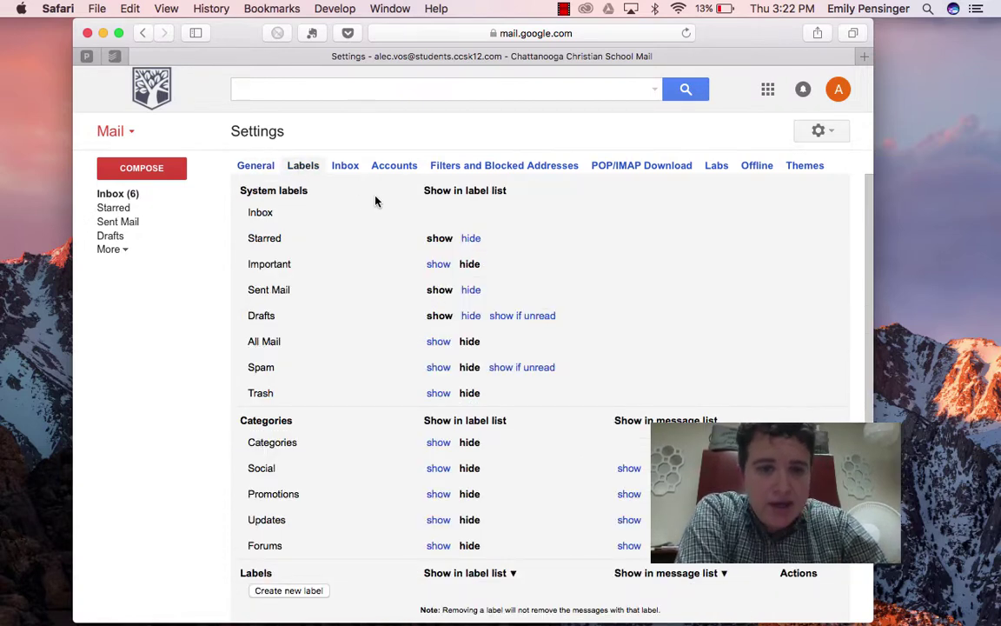
scroll(353, 431, down, 3)
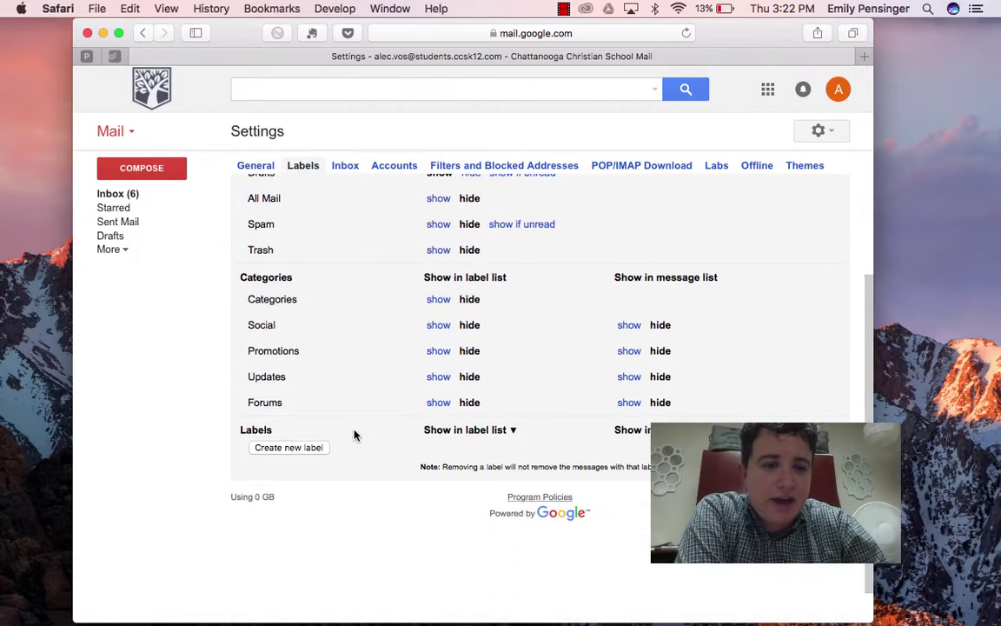
scroll(353, 434, up, 4)
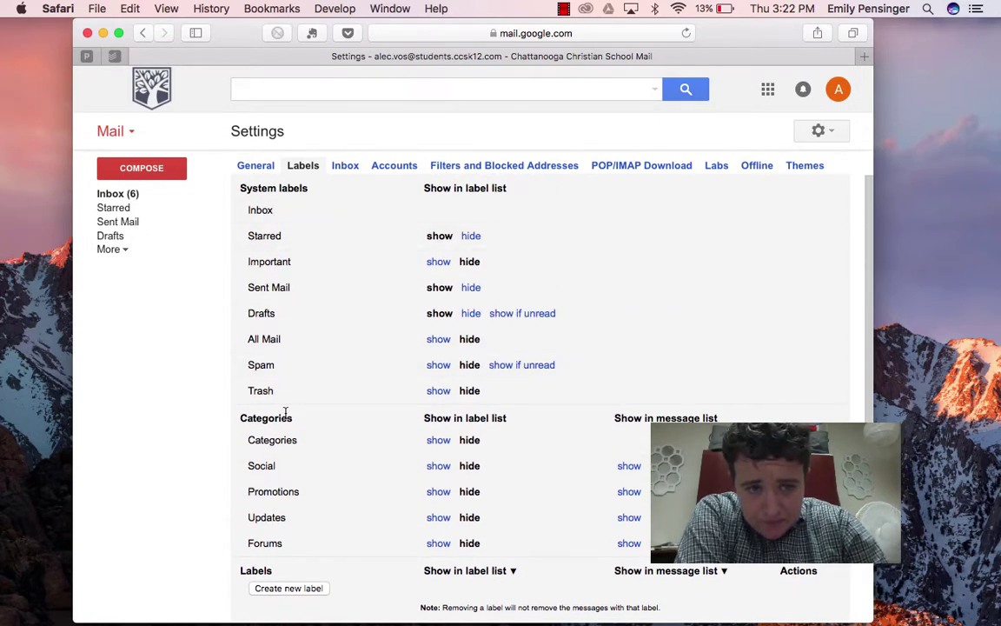
scroll(242, 262, down, 3)
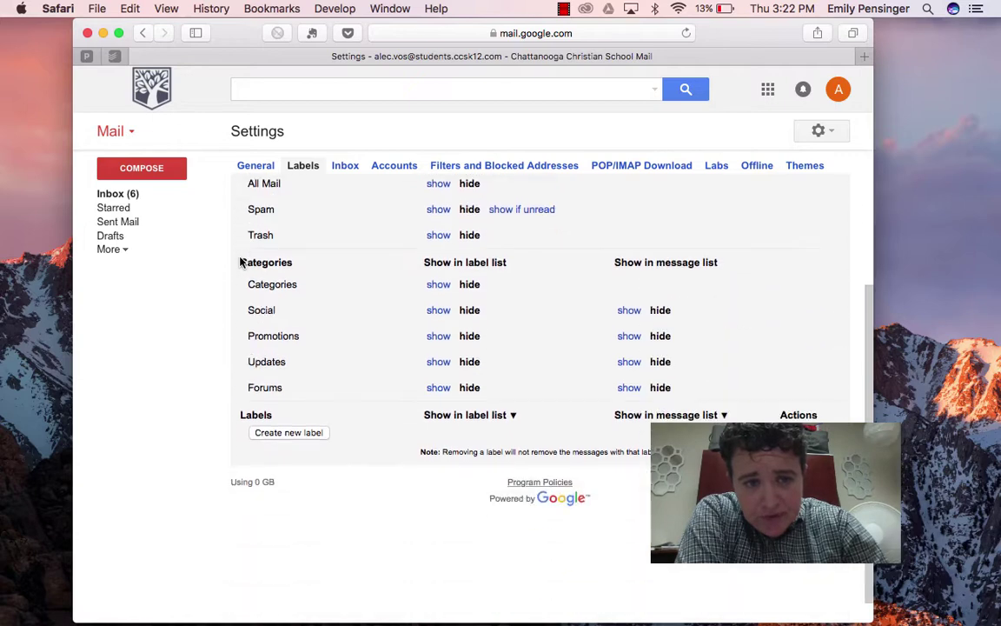
Step: Create two new top-level labels named "Classes" and "School Life"
click(281, 435)
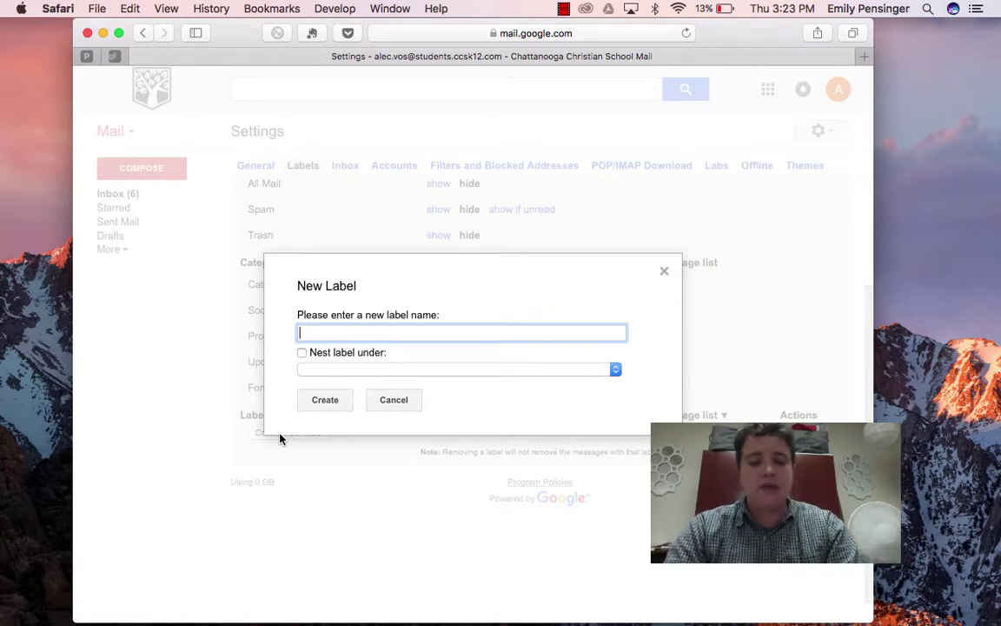
text(Classes)
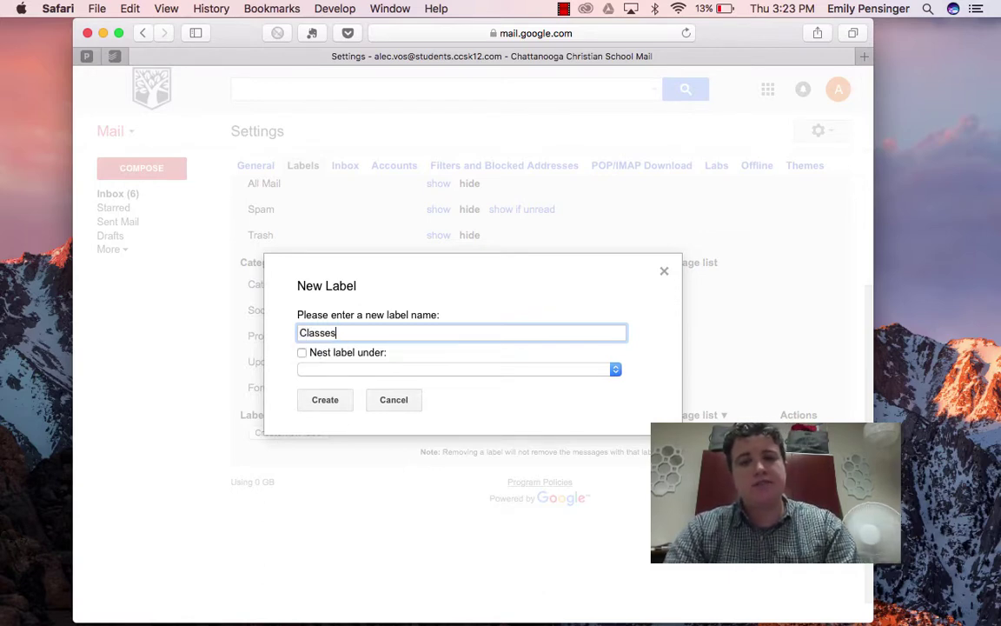
click(323, 402)
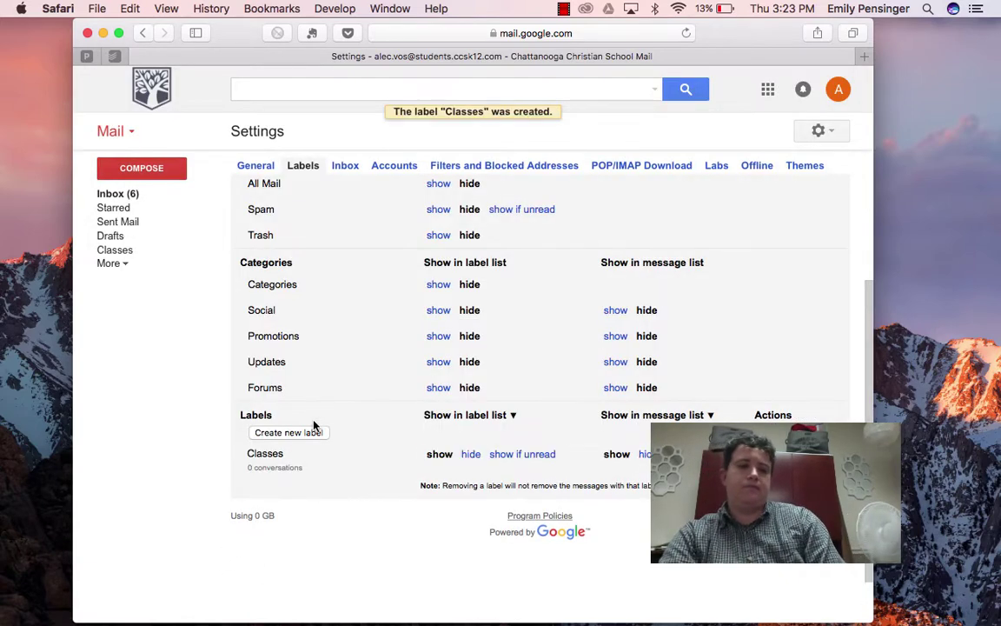
click(314, 430)
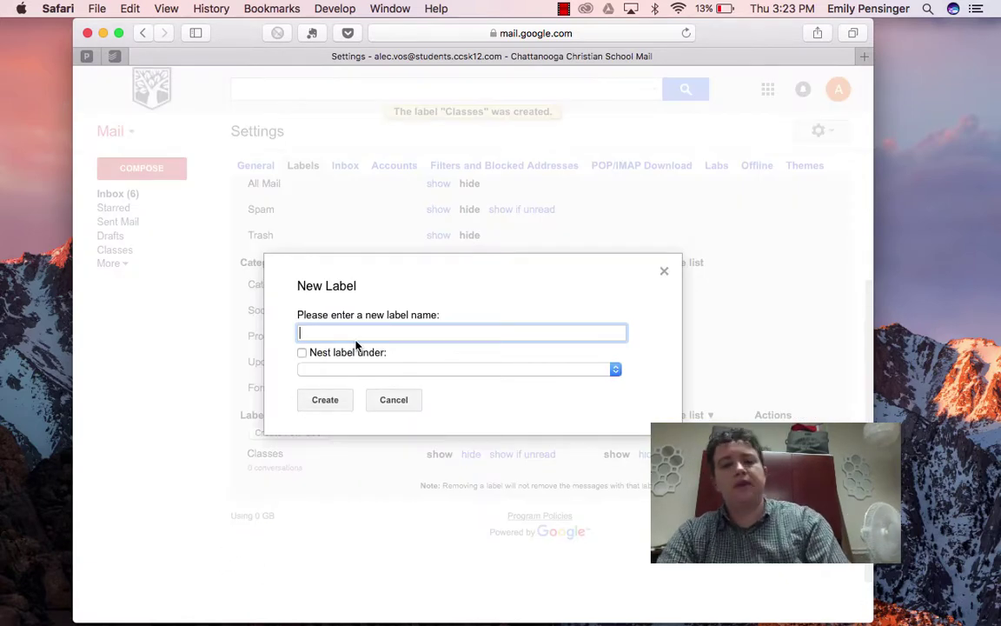
text(School )
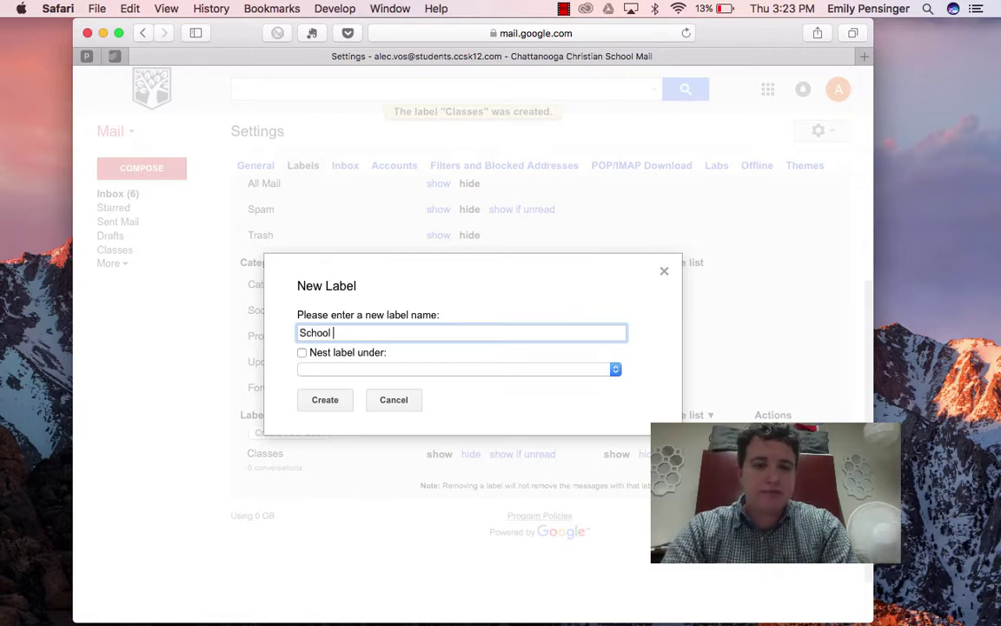
text(Life)
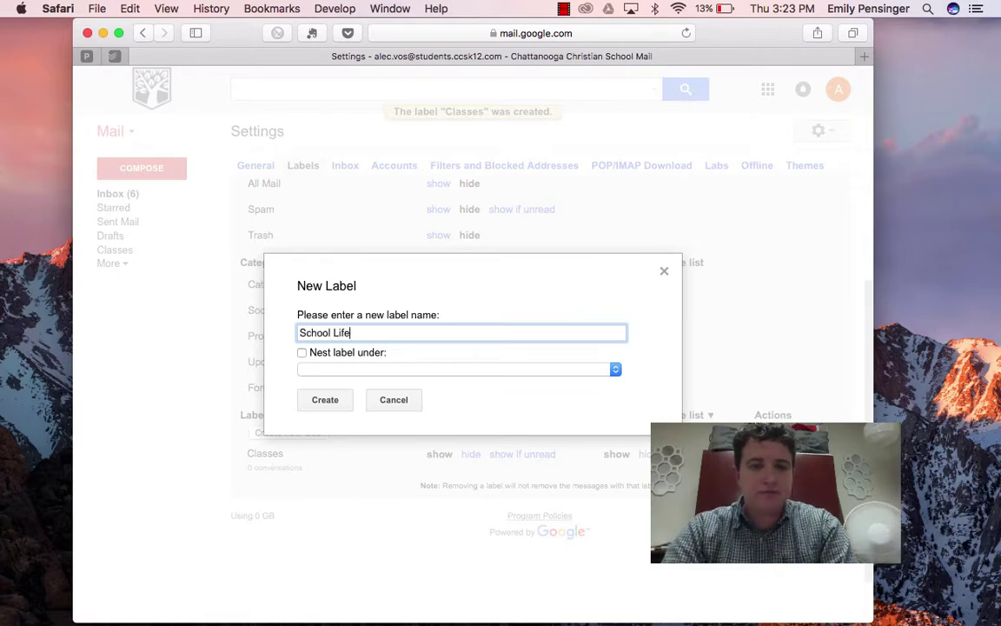
click(327, 399)
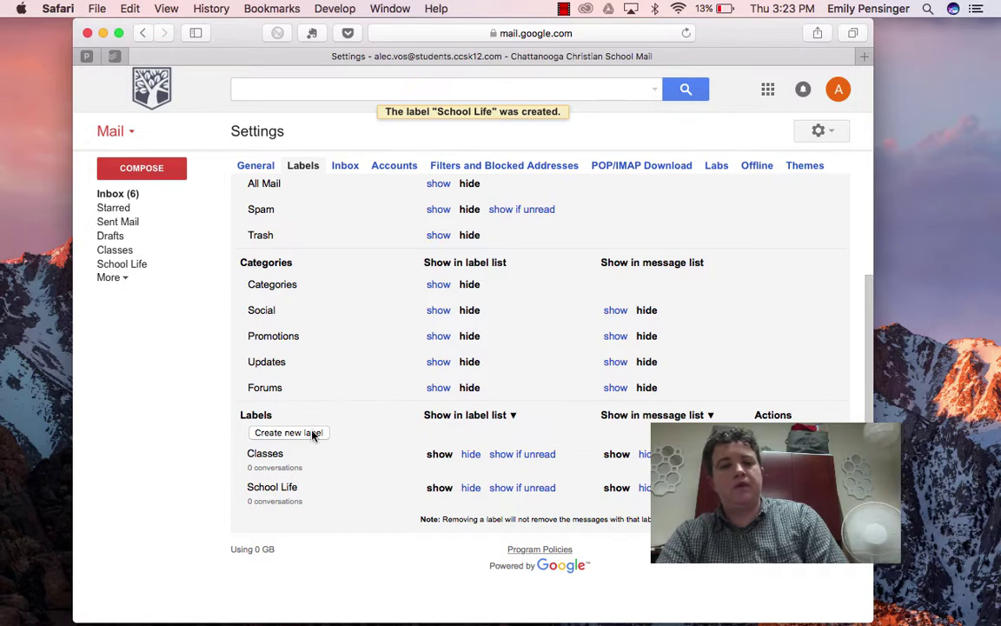
Step: Create two more top-level labels named "Friends" and "Sports"
click(312, 433)
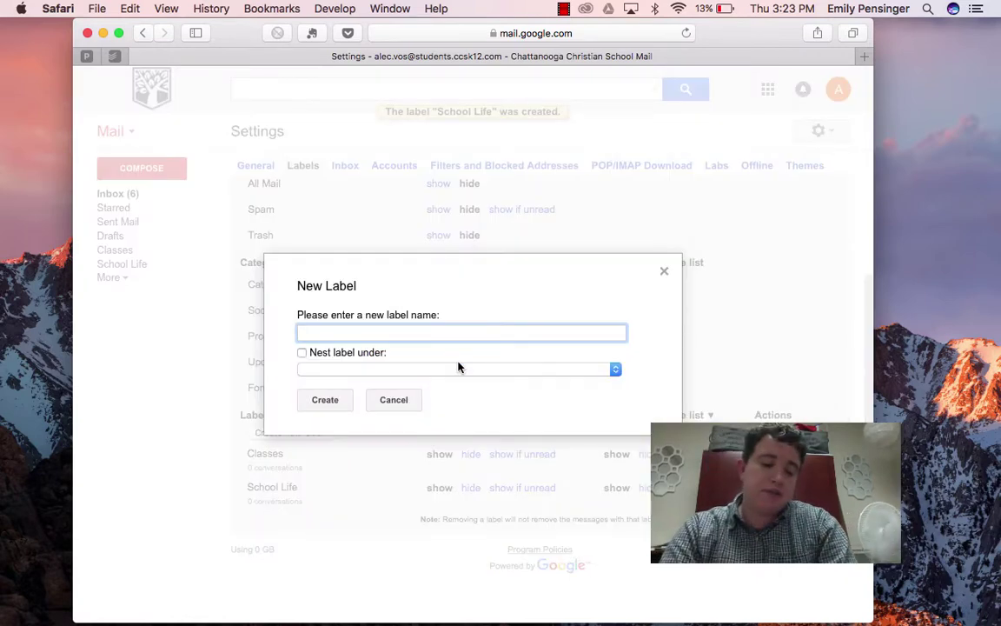
text(Friends)
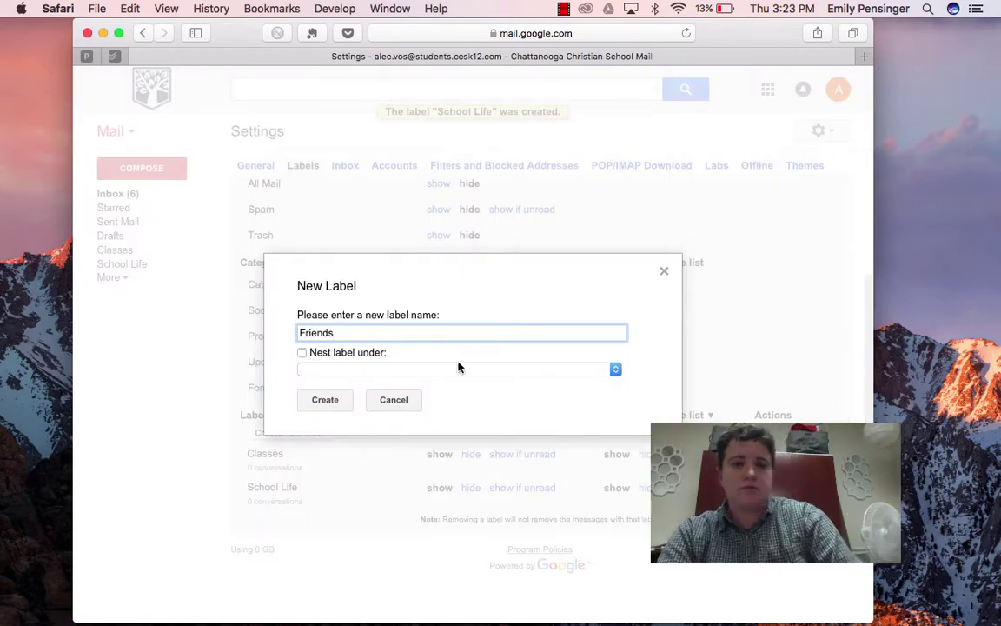
click(327, 402)
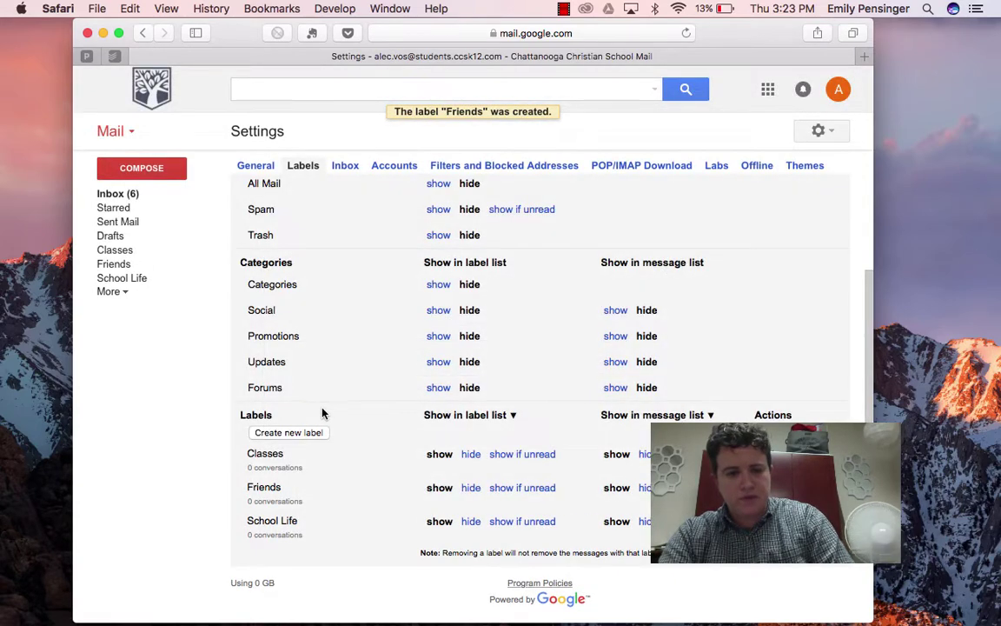
click(306, 434)
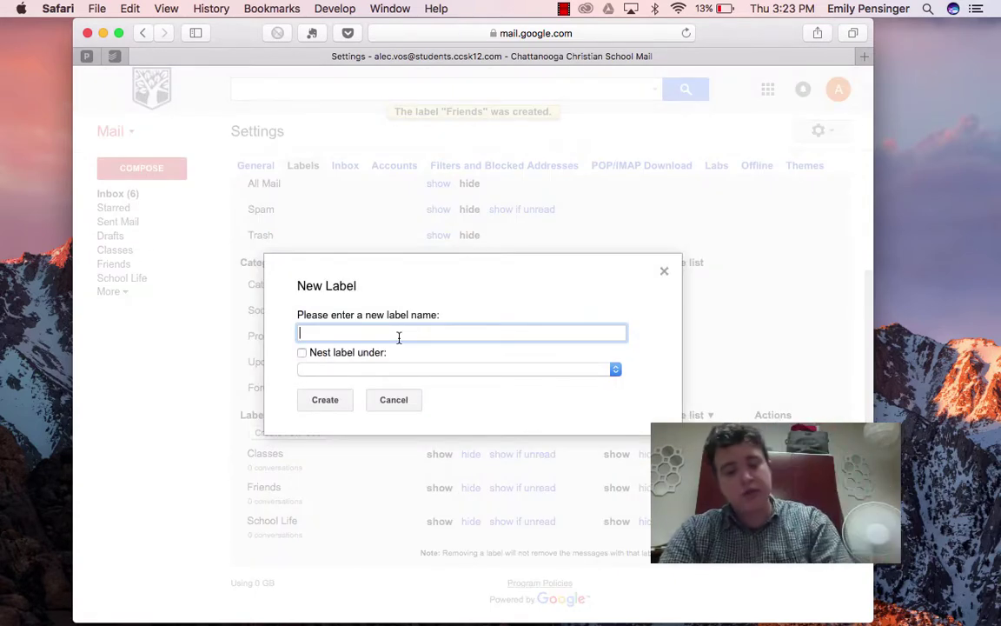
text(Sports)
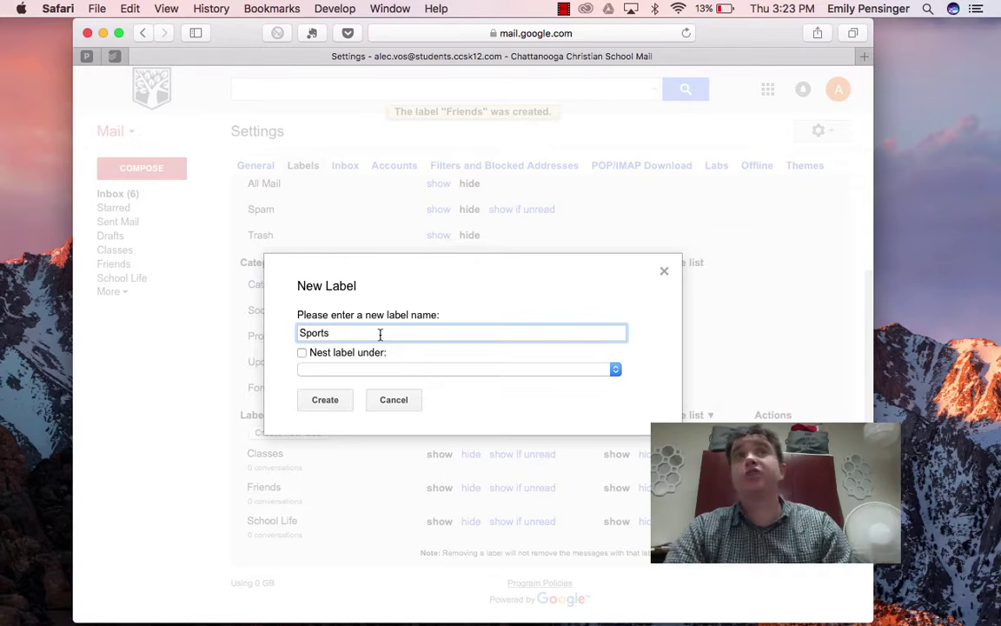
click(331, 399)
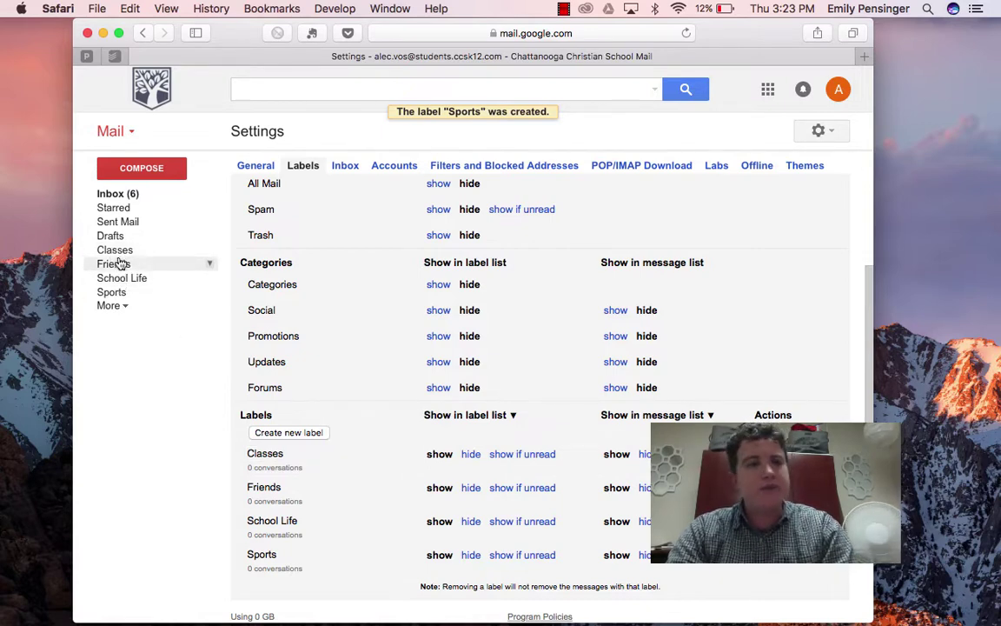
Step: Return to the inbox and move the "Question from a friend" message to the Friends label
click(118, 194)
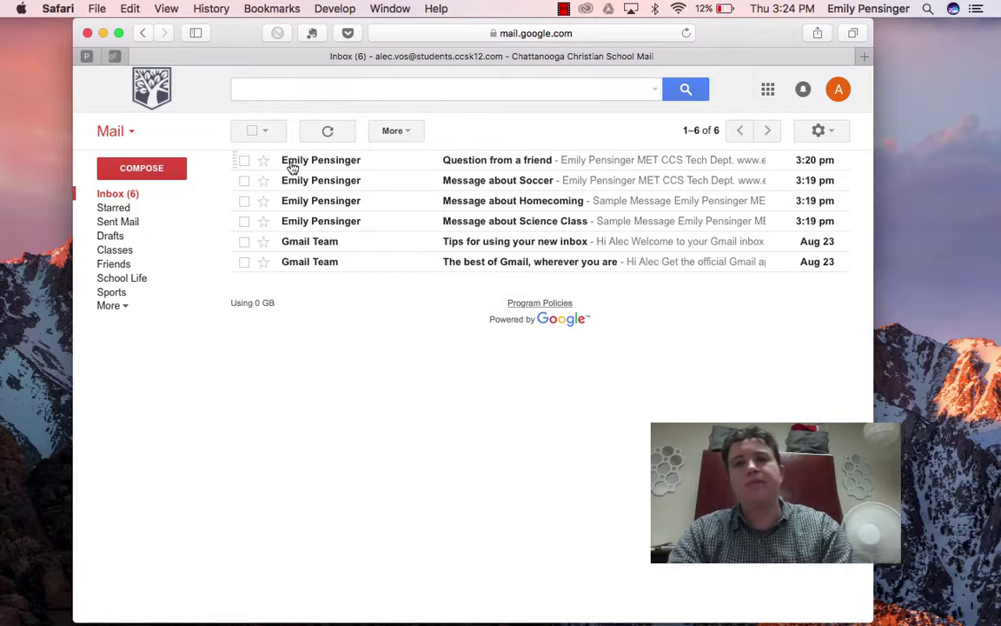
click(244, 162)
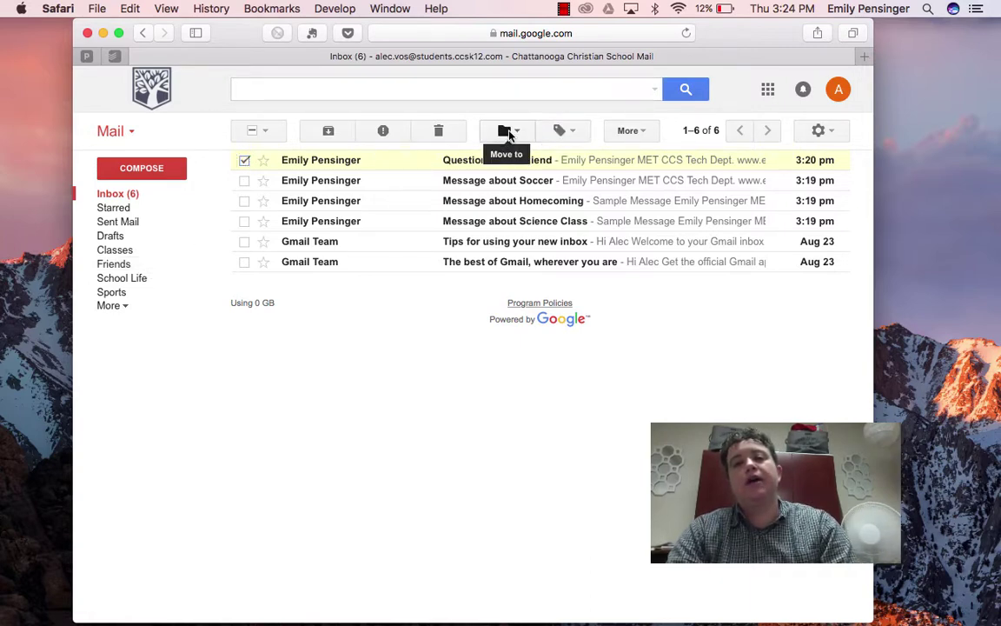
click(506, 131)
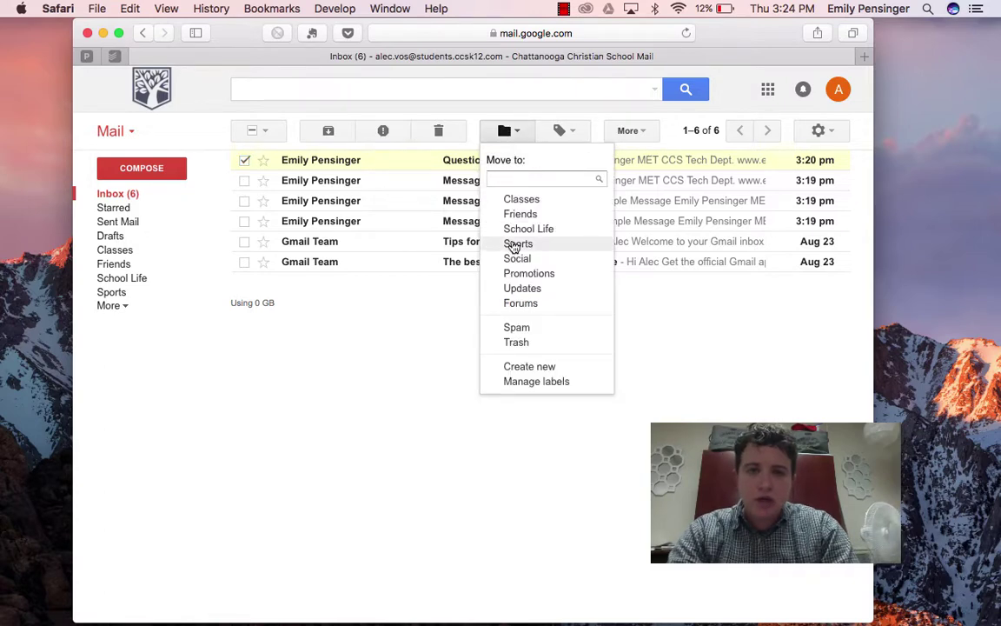
click(513, 214)
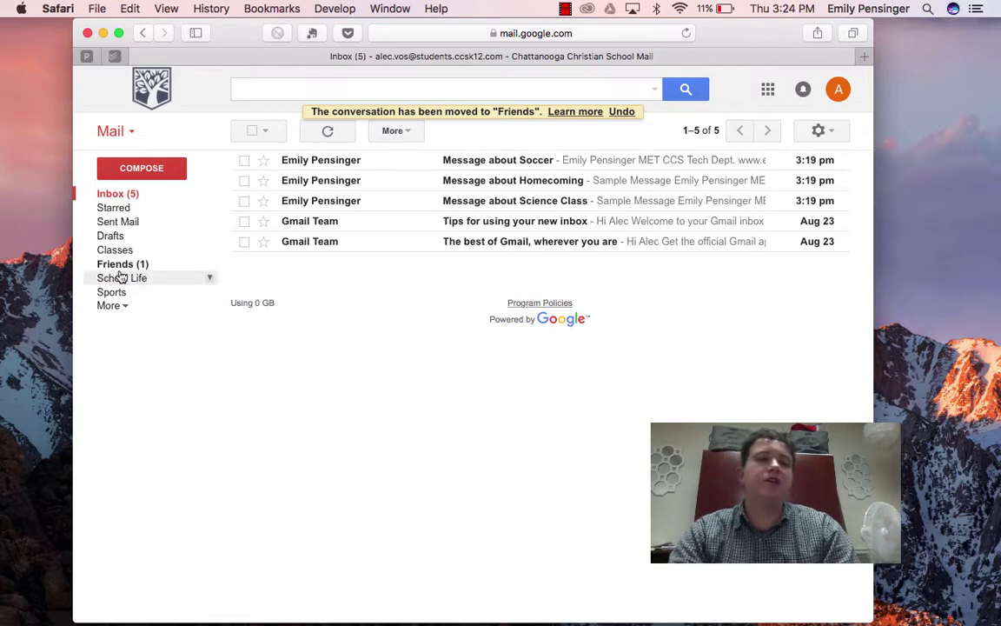
Step: Move the "Message about Soccer" message from the inbox to the Sports label
click(244, 161)
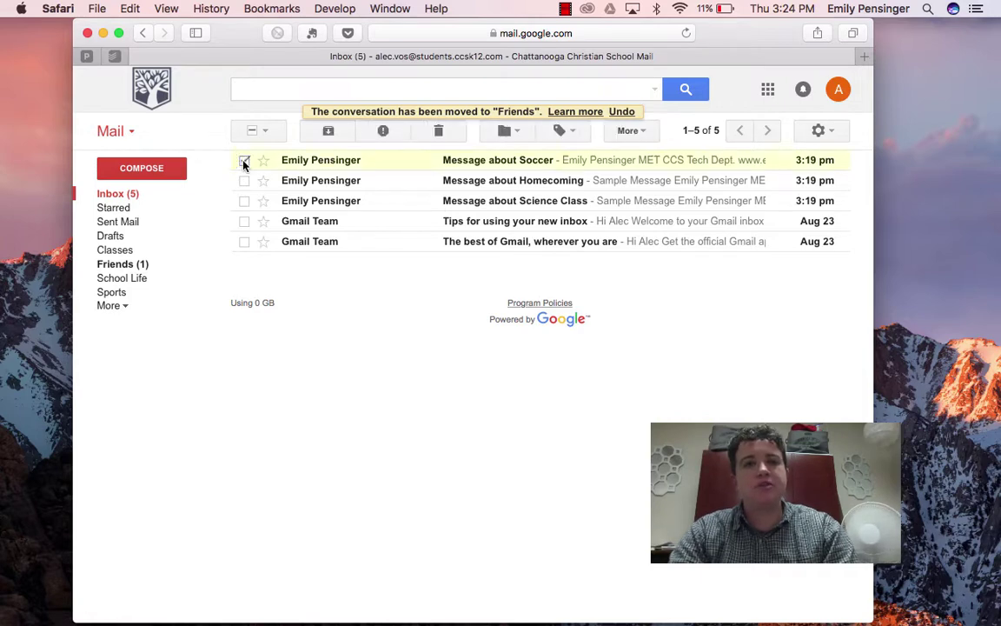
click(499, 136)
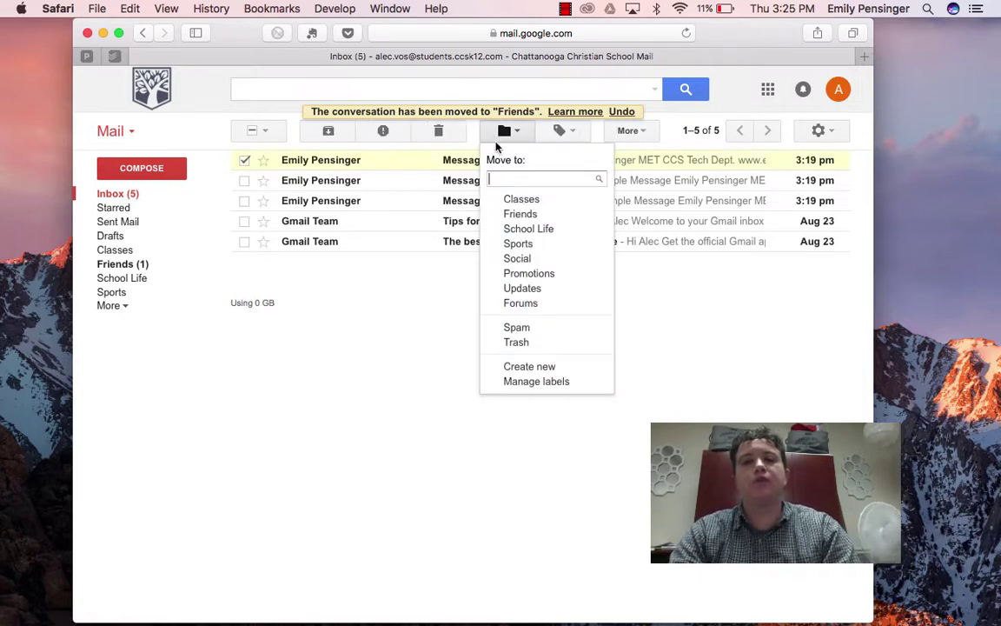
click(500, 246)
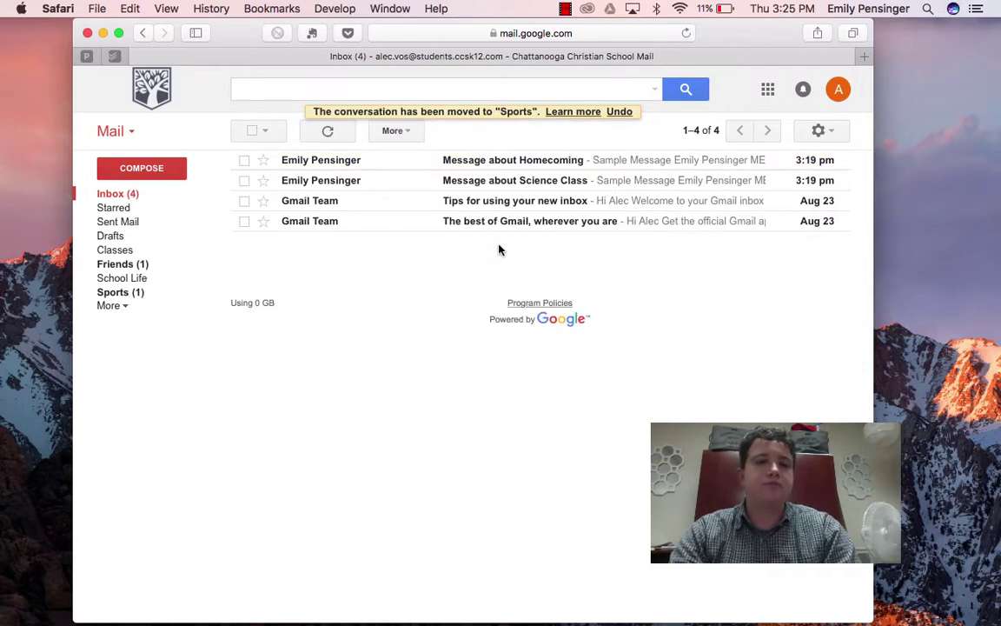
Step: Move the "Message about Homecoming" message from the inbox to the School Life label
click(245, 162)
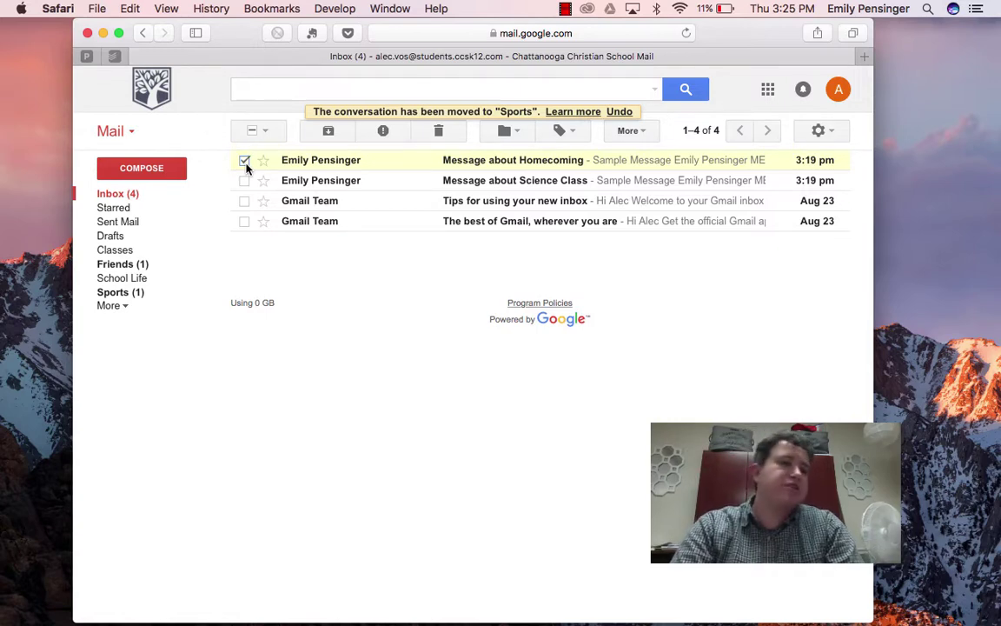
click(505, 133)
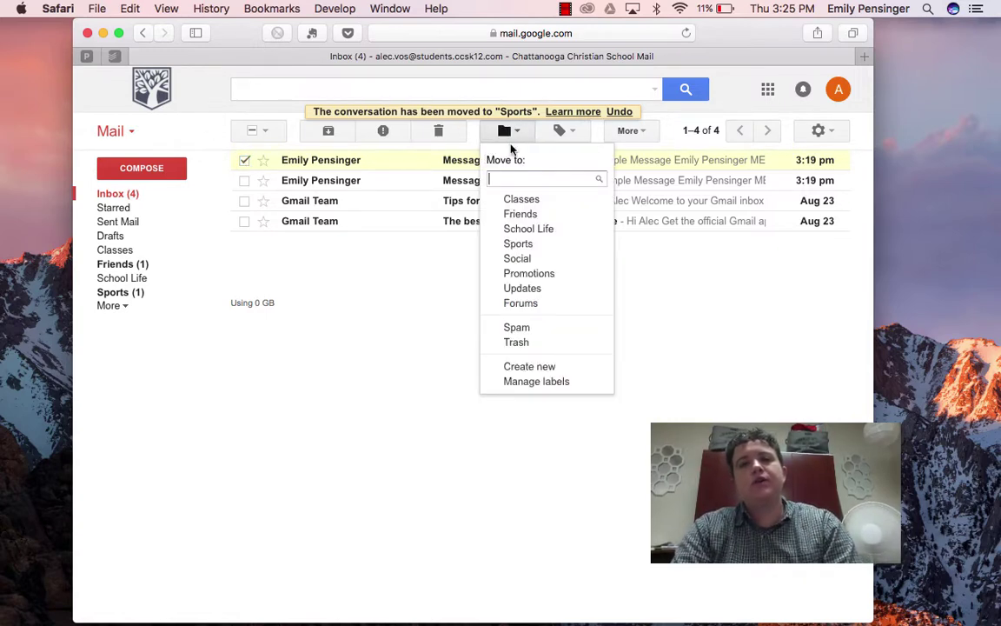
click(510, 229)
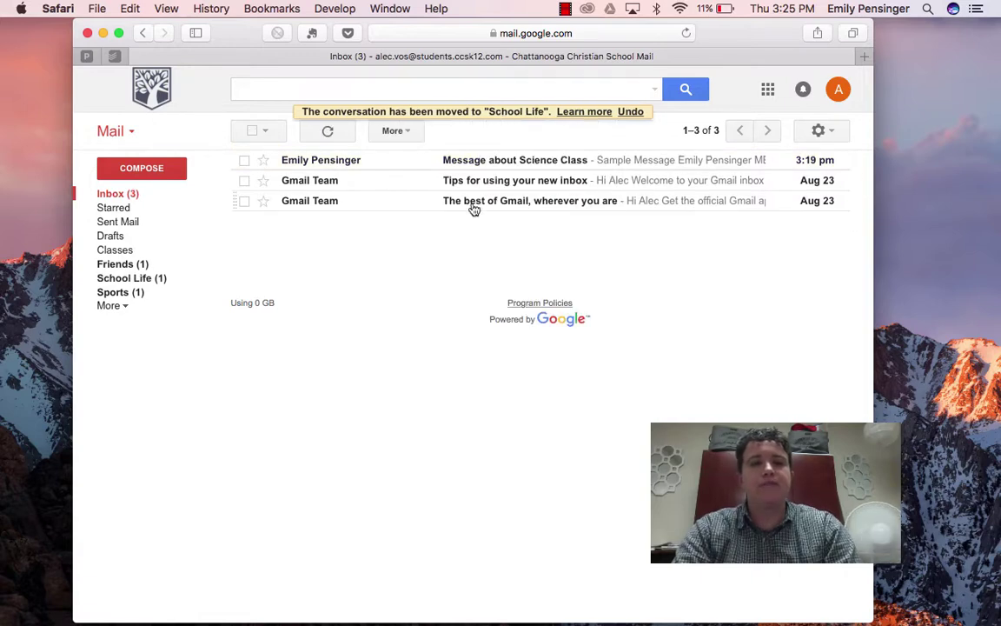
Step: Move the "Message about Science Class" message from the inbox to the Classes label
click(243, 161)
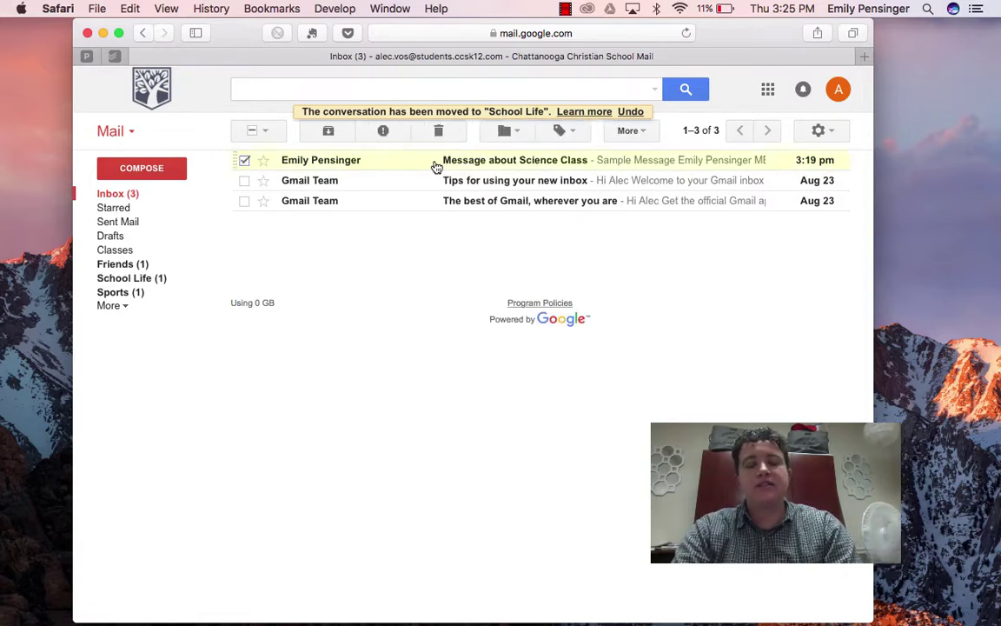
click(505, 132)
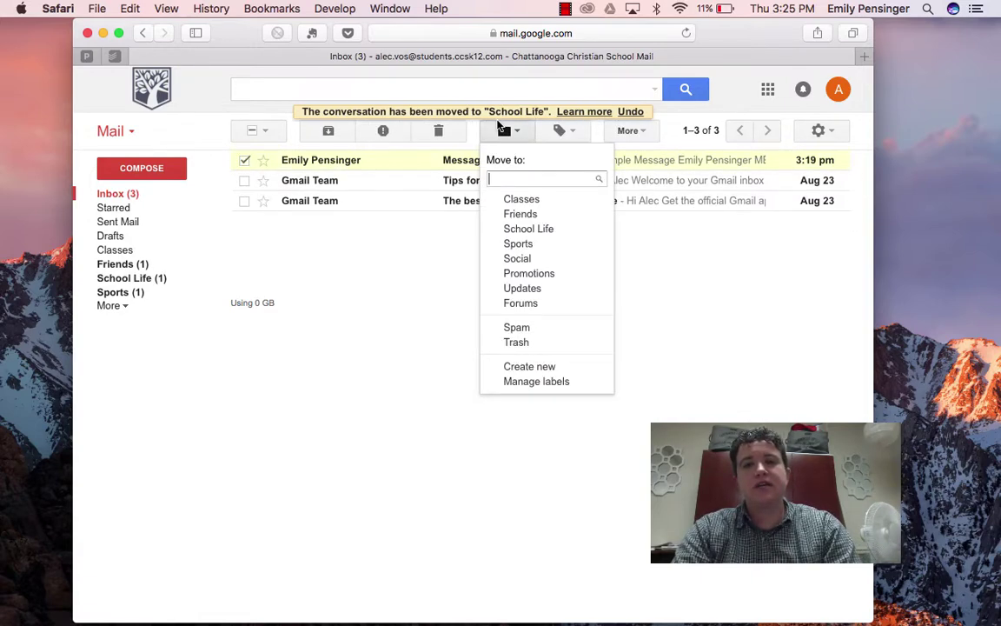
click(505, 199)
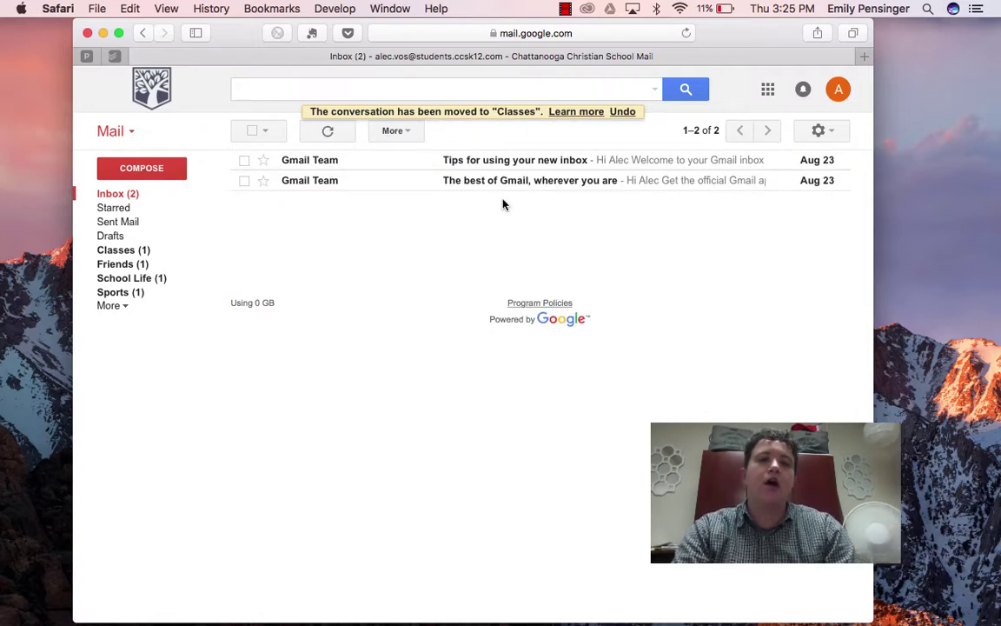
Step: Check the messages filed under the Classes, Friends and School Life labels, and return to the inbox
click(144, 251)
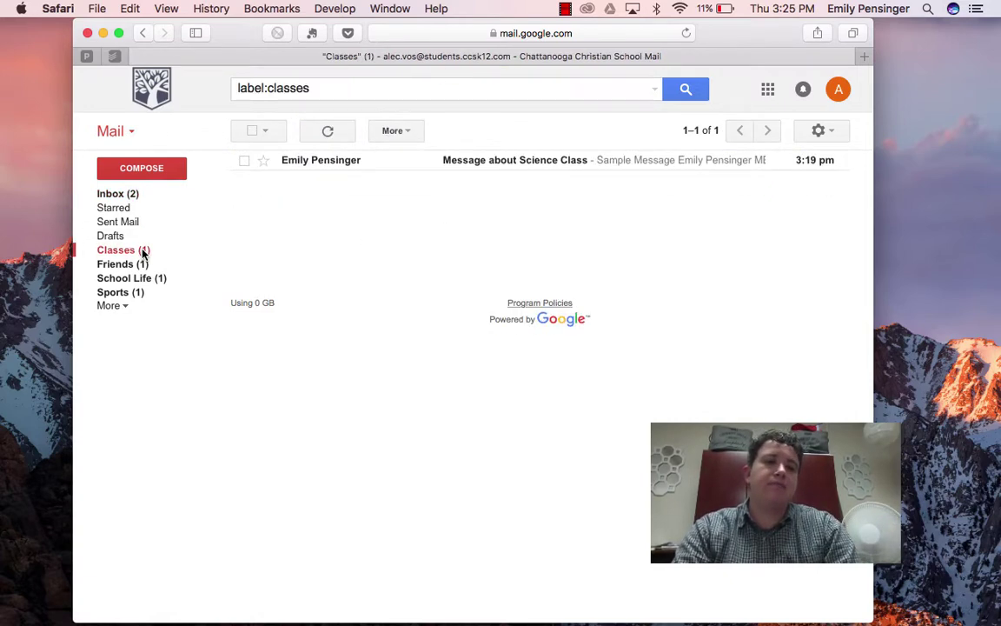
click(132, 265)
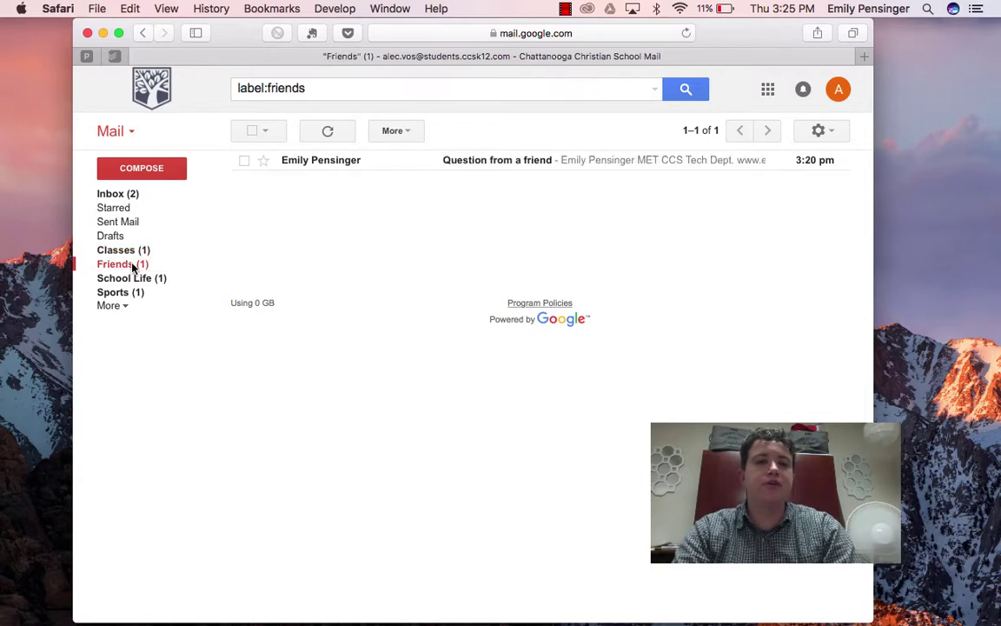
click(133, 278)
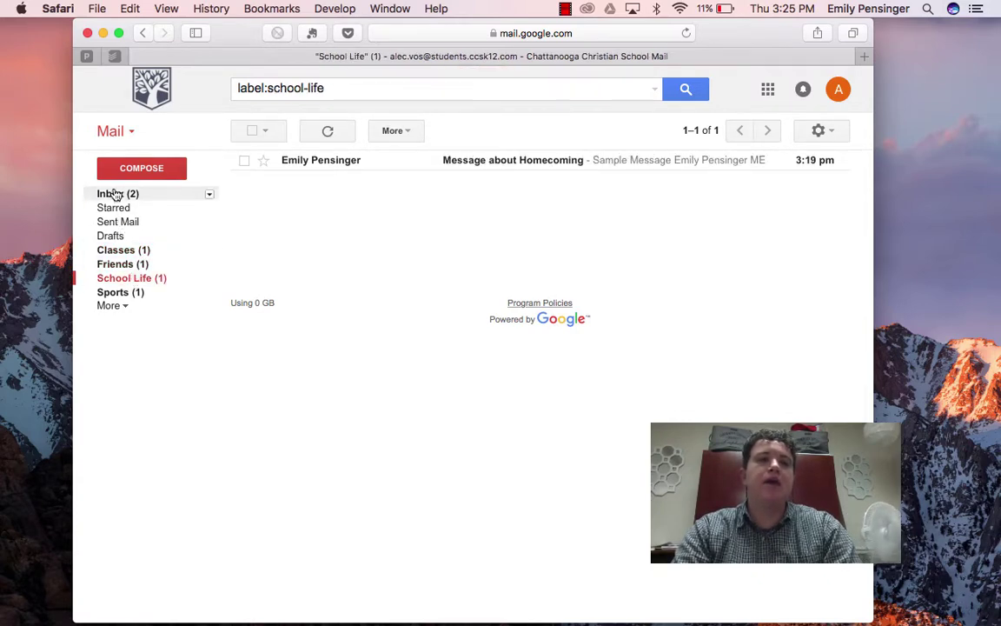
click(114, 194)
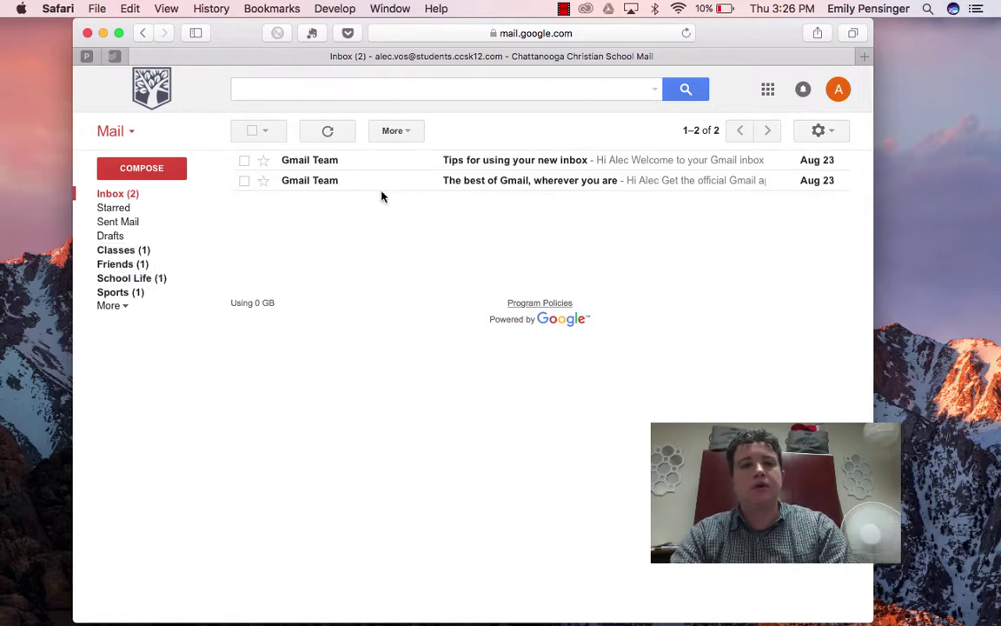
Step: Apply a new "Science" label nested under Classes to the "Tips for using your new inbox" message, and expand Classes to show its sublabel
click(245, 161)
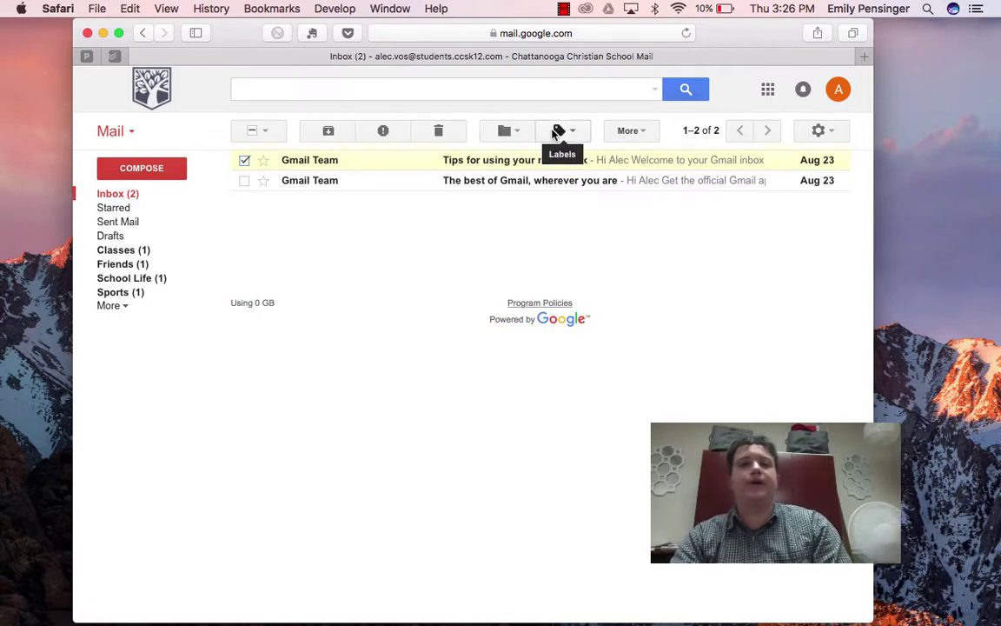
click(558, 130)
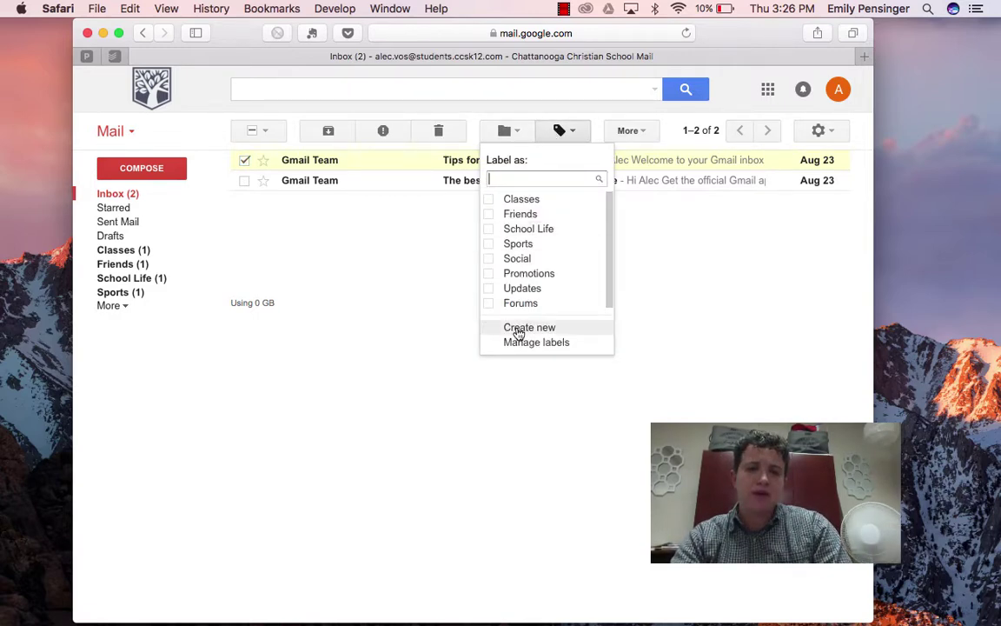
click(519, 328)
text(Scie)
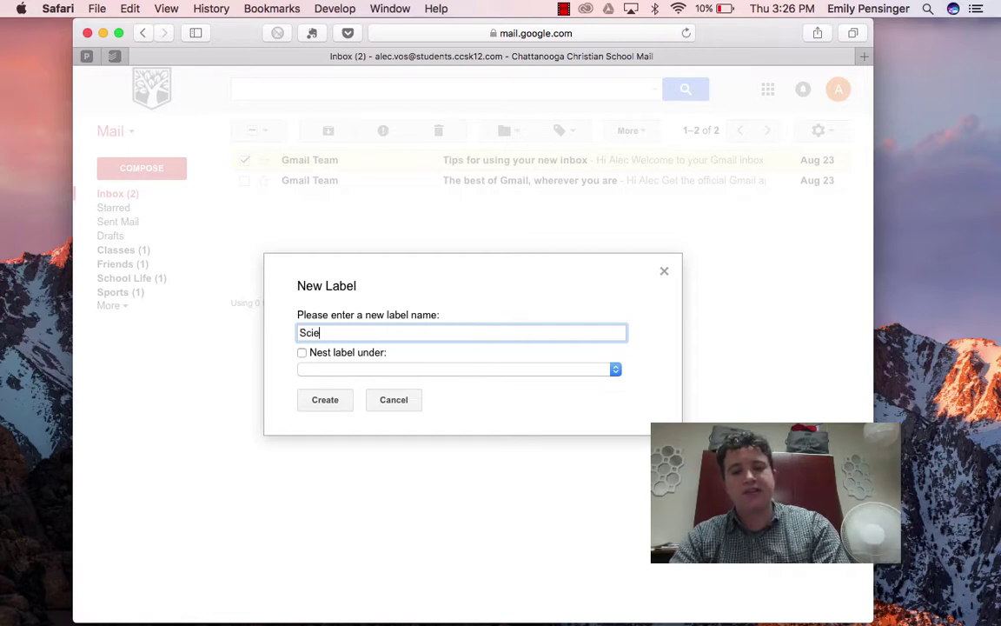
text(nce)
click(305, 353)
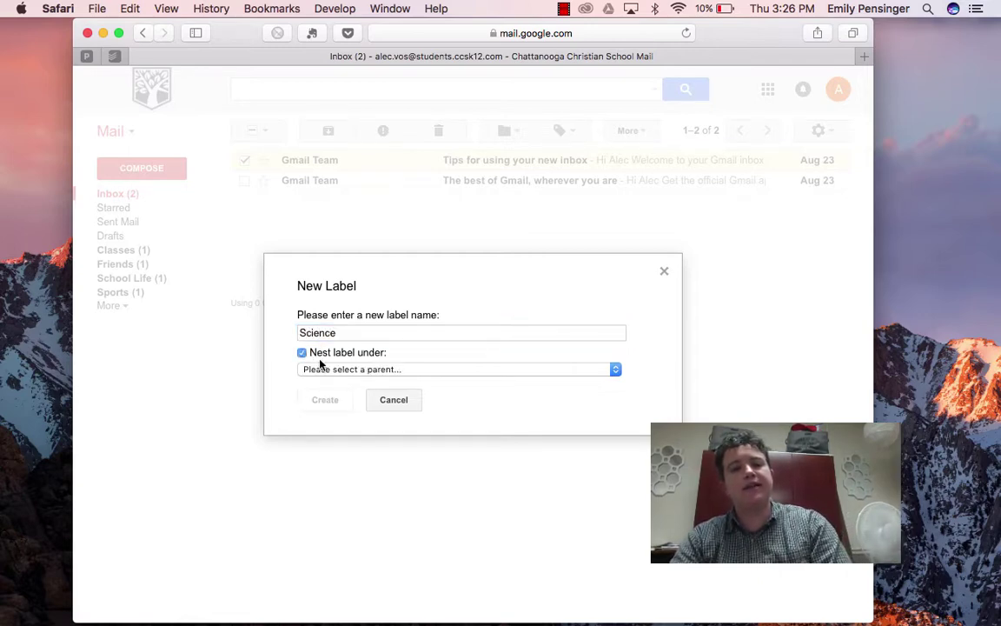
click(330, 372)
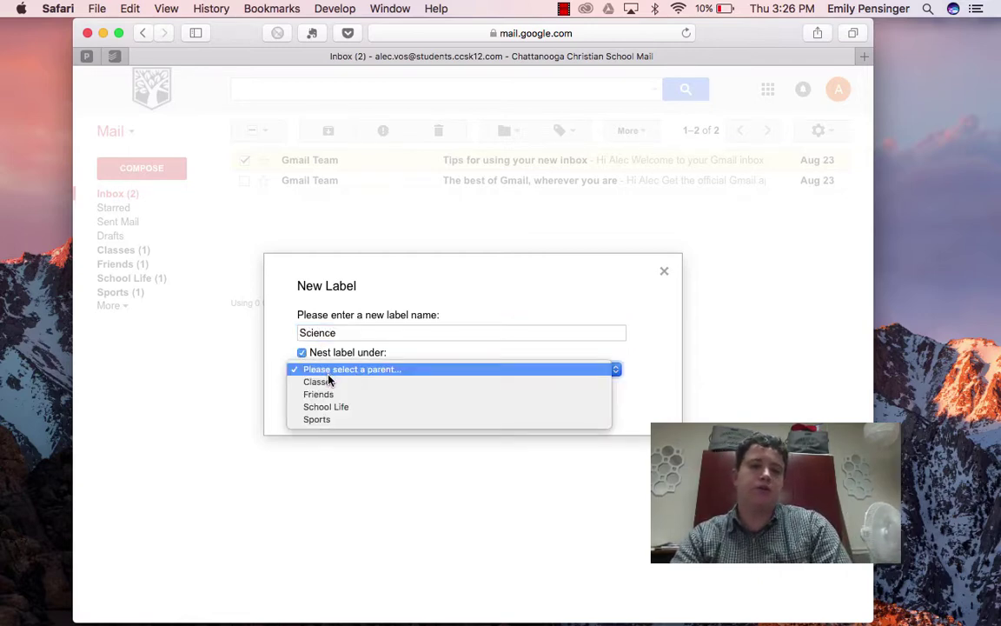
click(329, 382)
click(327, 401)
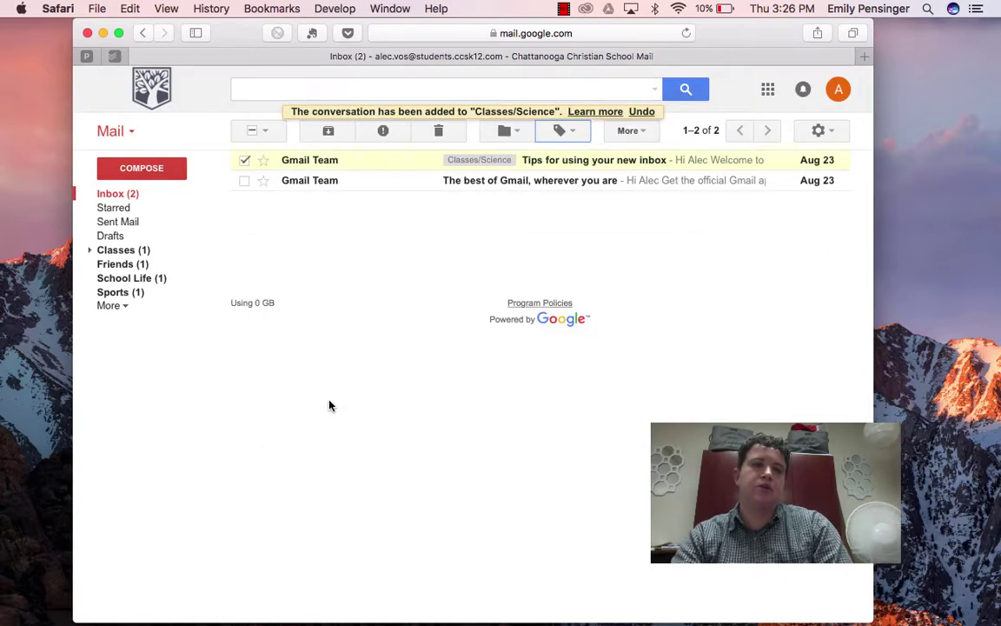
click(90, 251)
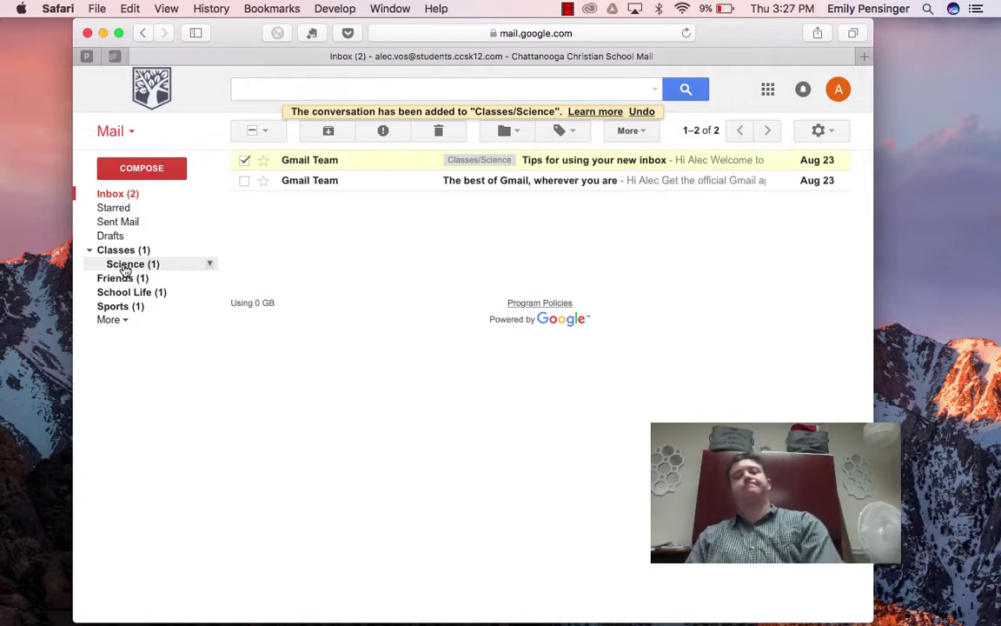
click(567, 9)
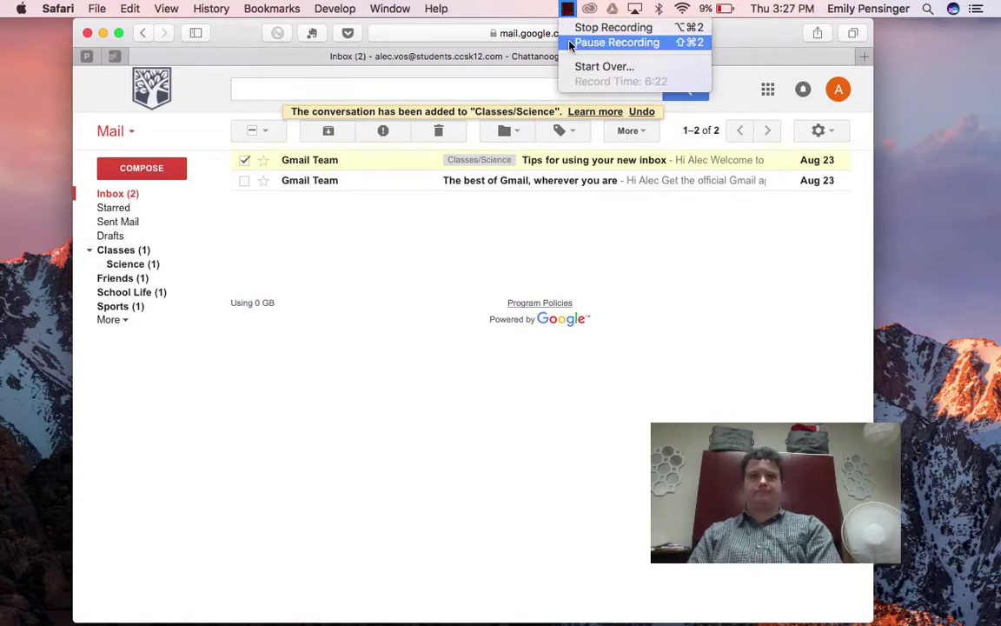